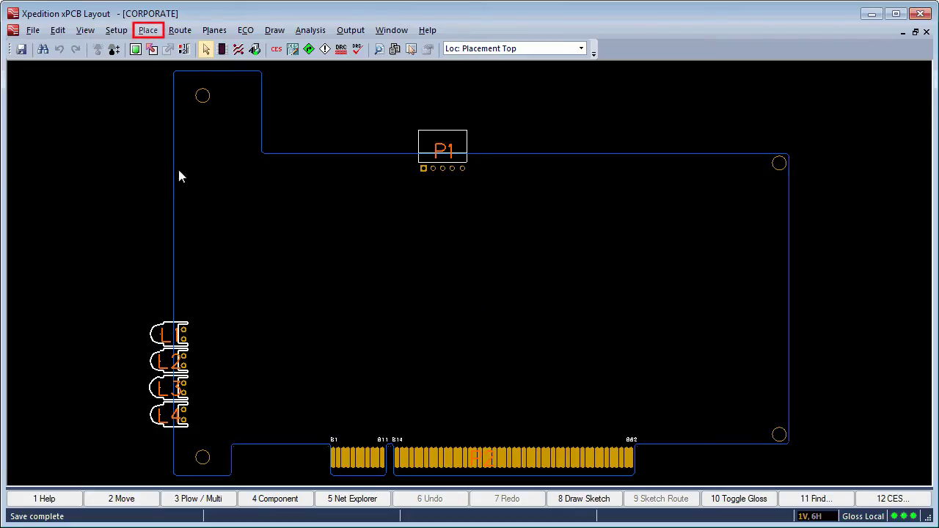
Step: Open the Component Explorer with its component list and show the parts of the ANALOG_SW and CONNECTORS groups
left_click(148, 30)
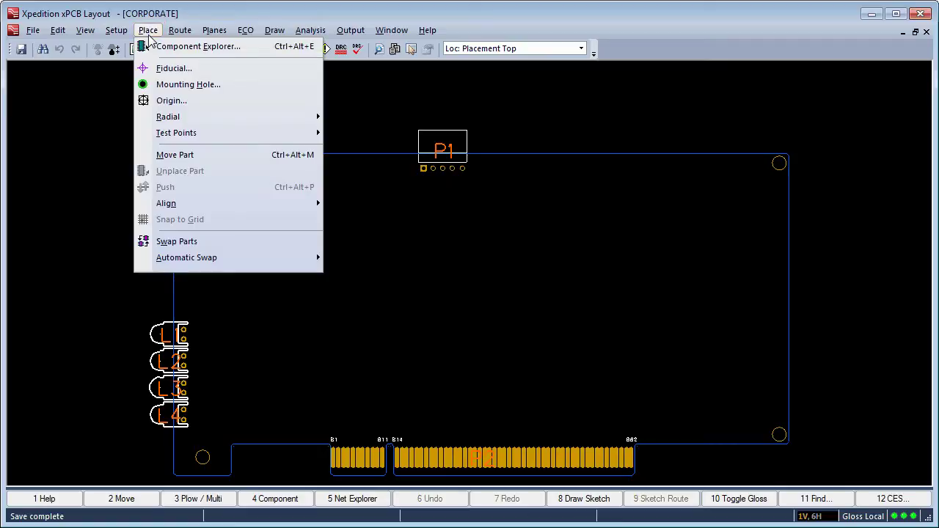
left_click(198, 46)
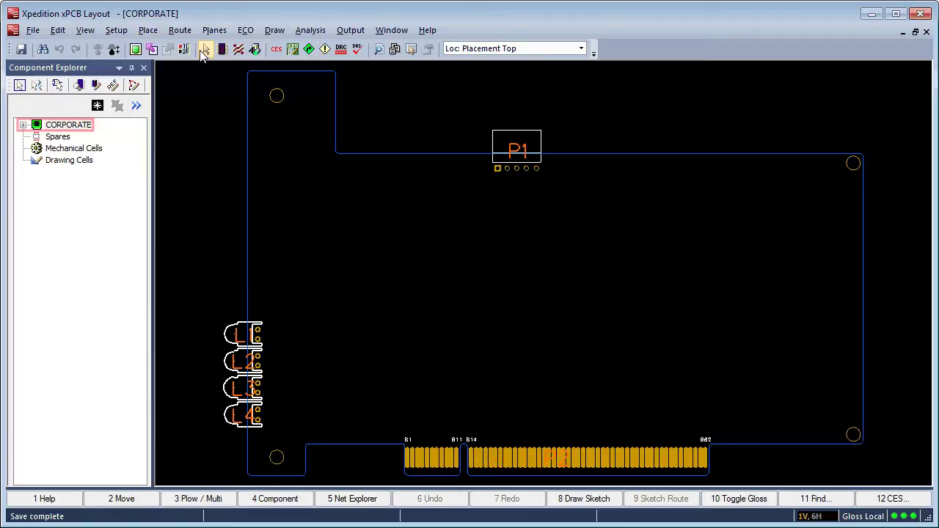
left_click(23, 126)
left_click(135, 105)
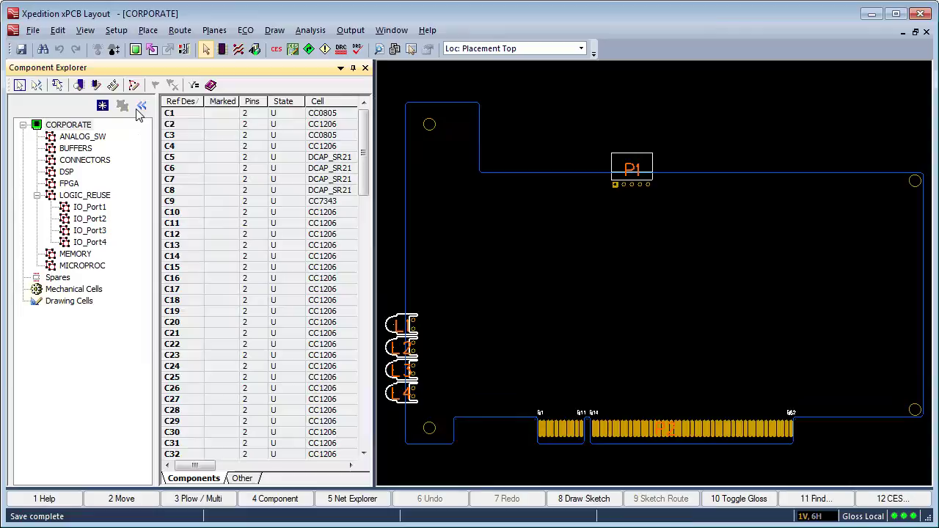
left_click(83, 136)
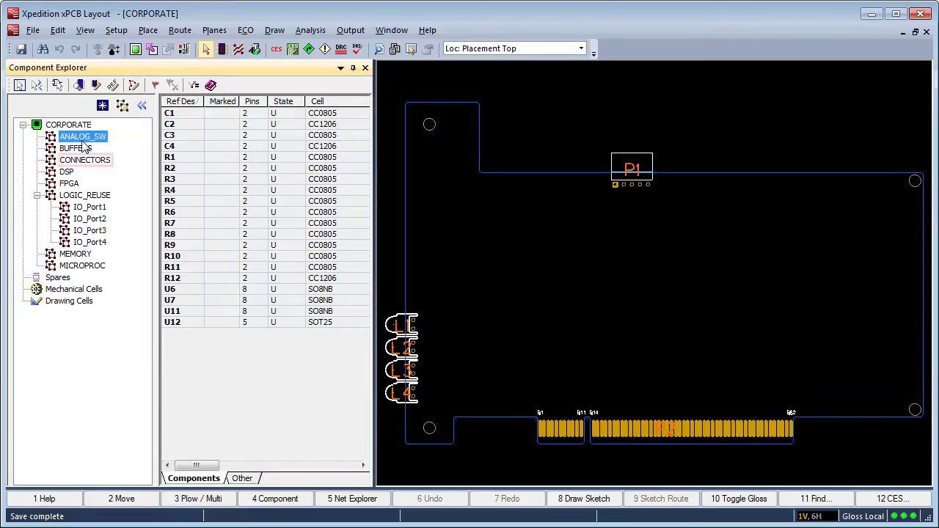
left_click(85, 160)
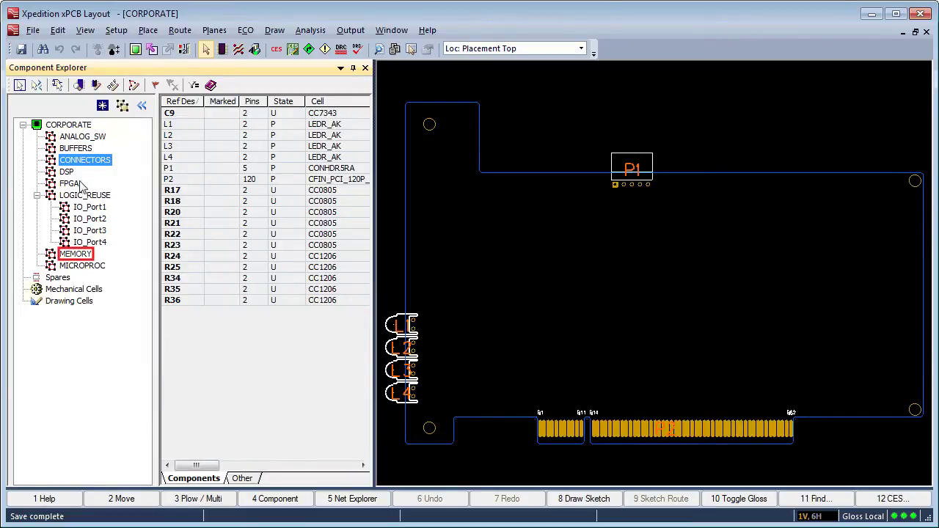
Step: Create a new subgroup named DECOUPLING inside the MEMORY group
left_click(79, 253)
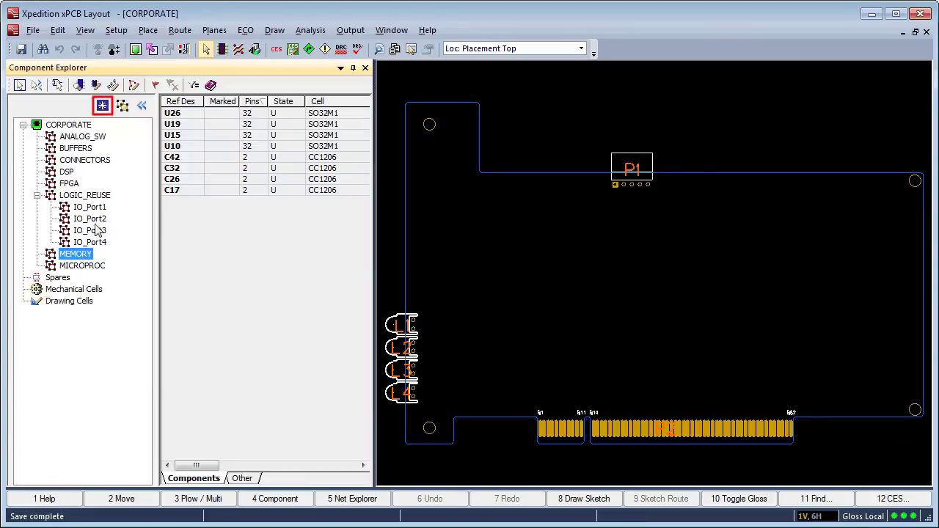
left_click(102, 105)
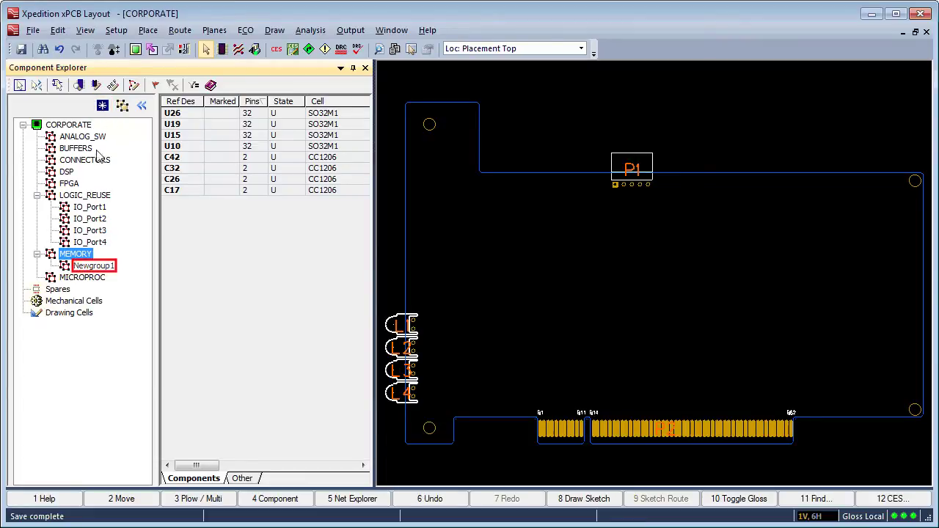
left_click(94, 266)
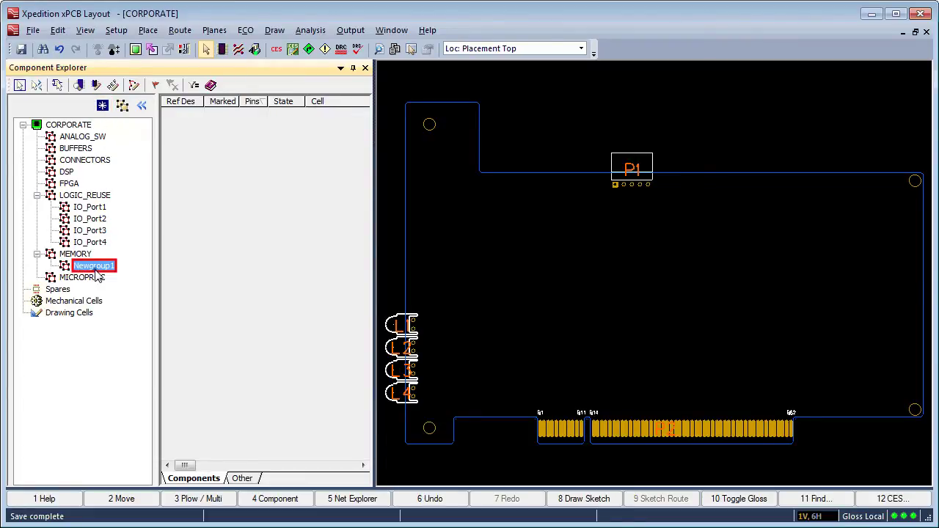
type("DECOUPL")
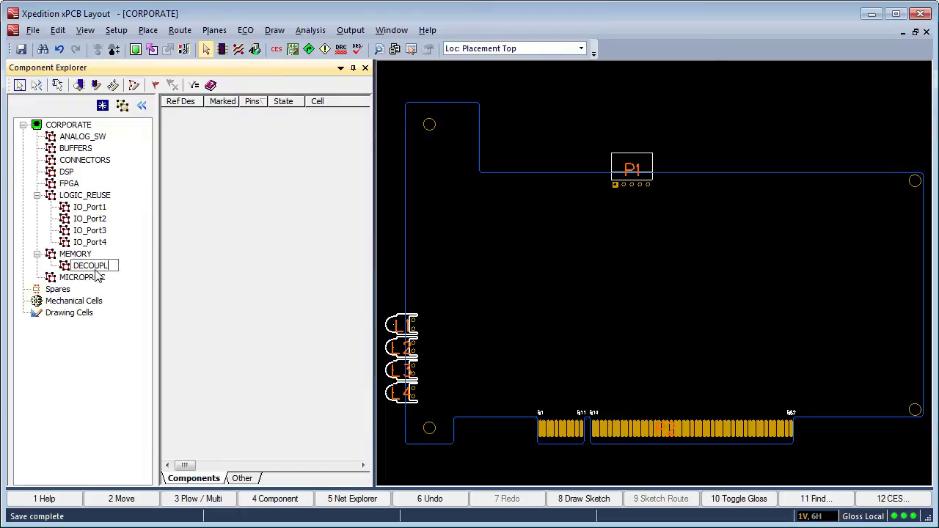
type("ING")
key("Return")
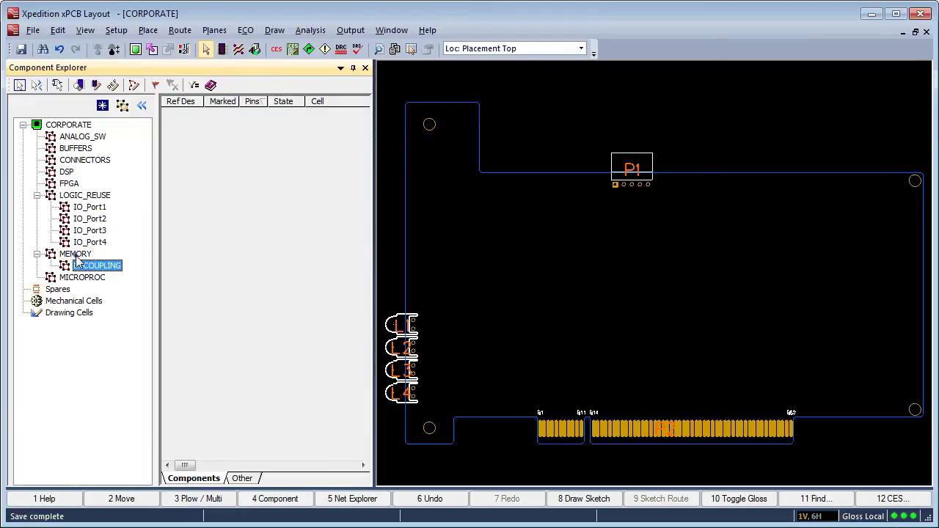
Step: Move capacitors C42, C32, C26 and C17 from the MEMORY group into its DECOUPLING subgroup
left_click(76, 256)
left_click(172, 157)
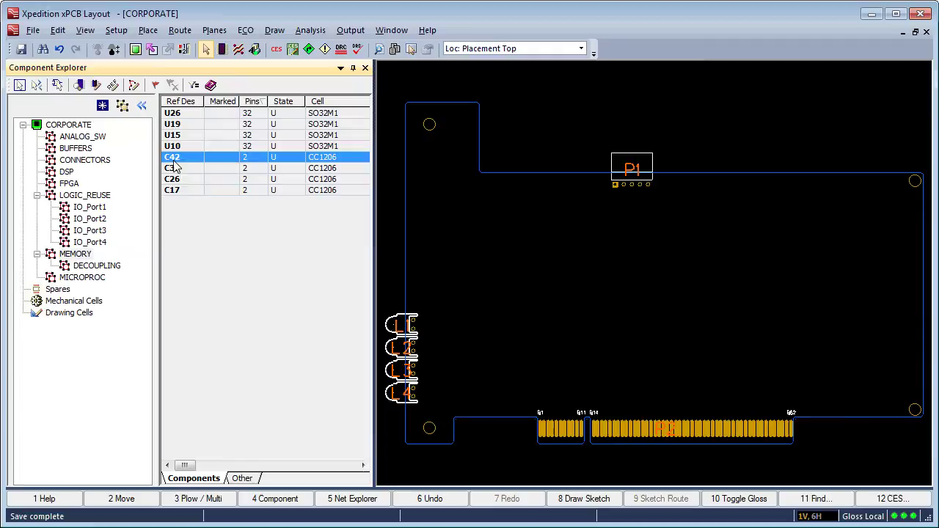
left_click(169, 190, "shift")
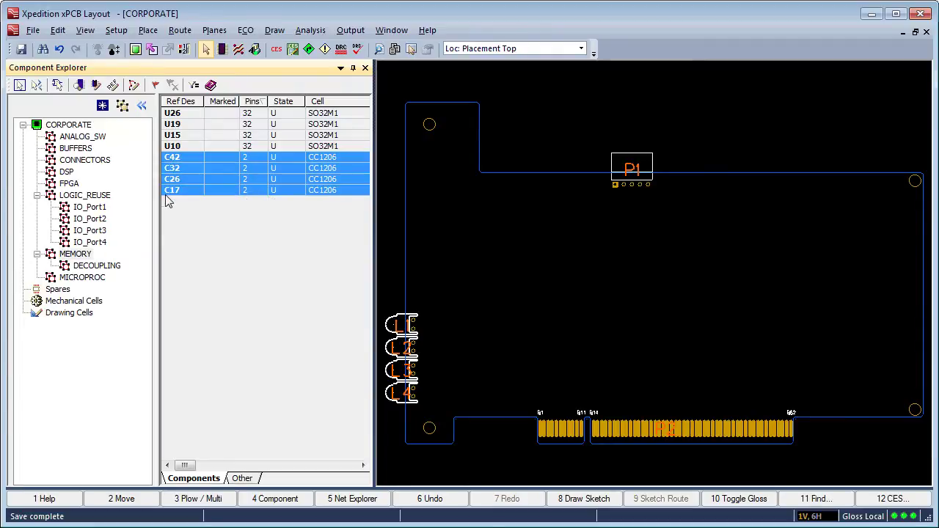
left_click_drag(166, 197, 104, 273)
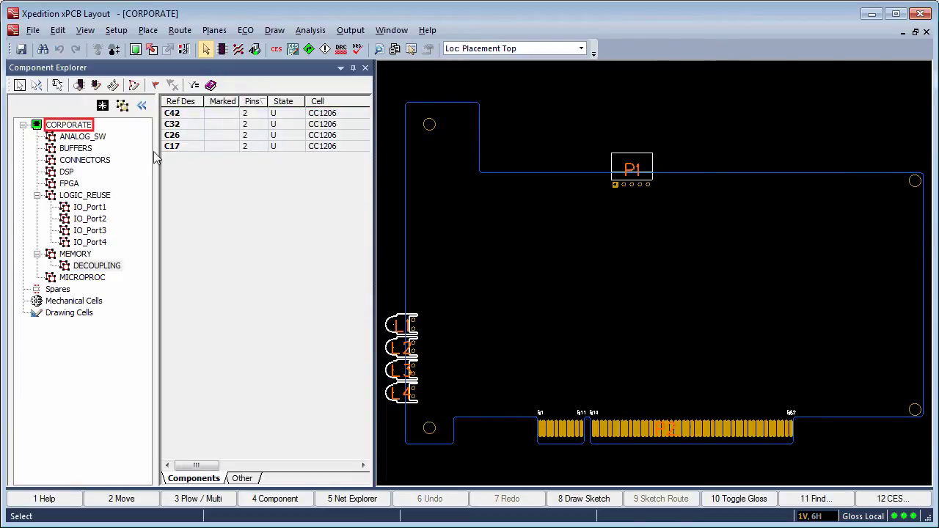
Step: List all CORPORATE components and widen the Component Explorer to view the additional attribute columns
left_click(68, 126)
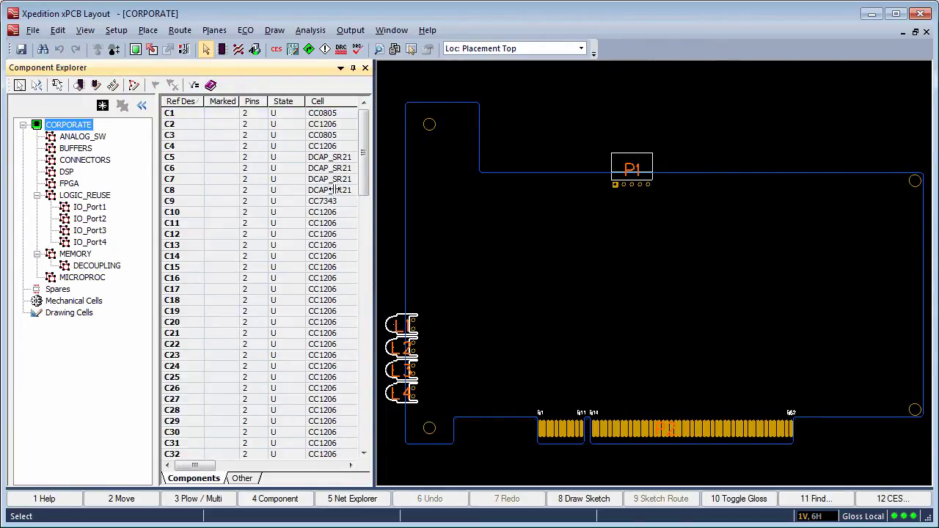
left_click_drag(374, 275, 922, 285)
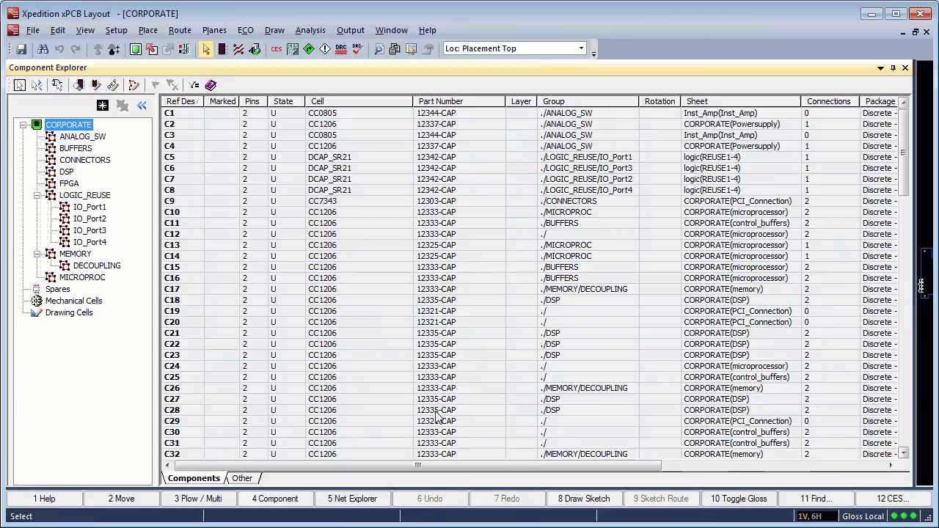
left_click(430, 467)
mouse_move(430, 470)
left_mouse_down()
mouse_move(672, 483)
mouse_move(572, 468)
mouse_move(404, 478)
left_mouse_up()
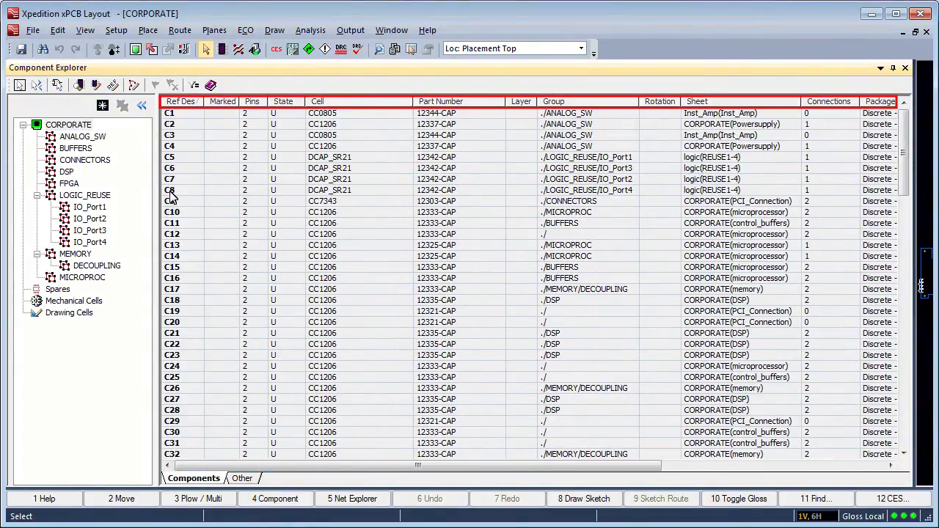
Step: Hide the Assigned Area, Connections, Group, Layer, Mount Type, Package Type, Part Number, Rotation and Sheet columns of the component list
right_click(166, 100)
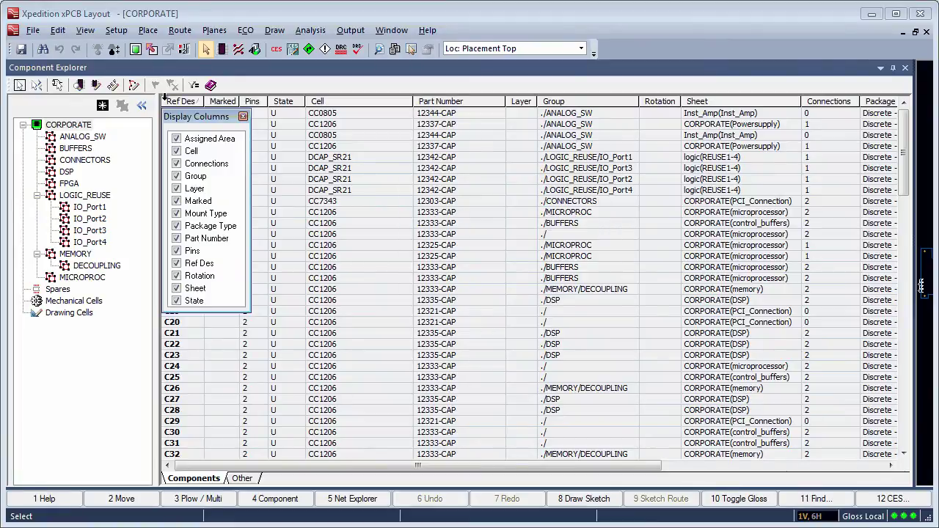
left_click(176, 139)
left_click(176, 164)
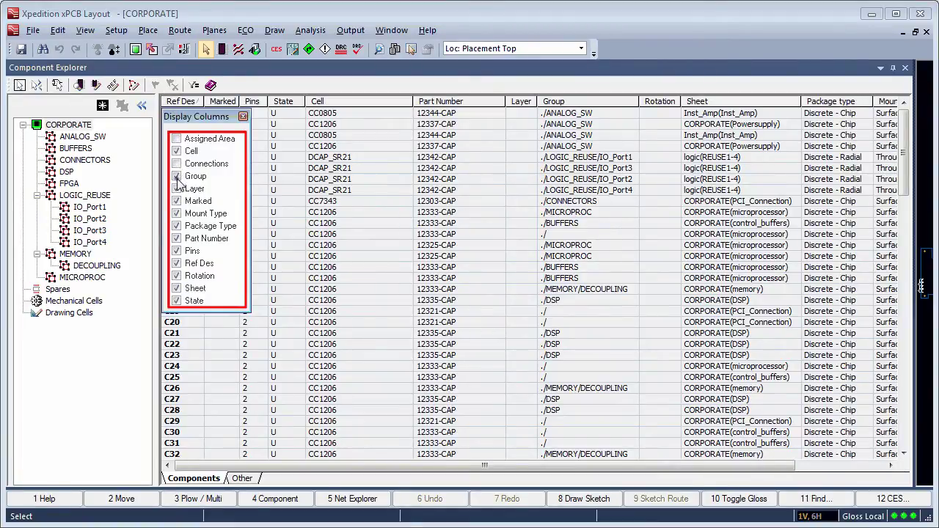
left_click(176, 176)
left_click(176, 189)
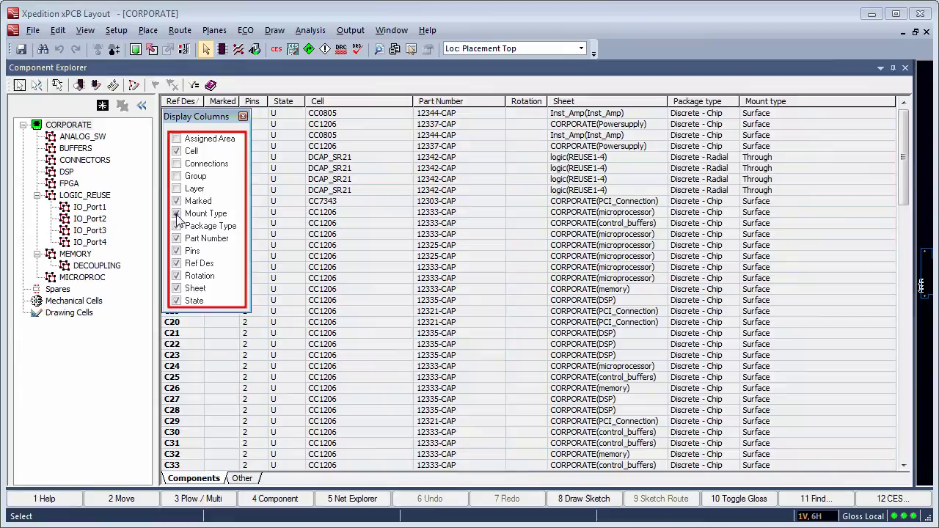
left_click(176, 214)
left_click(176, 226)
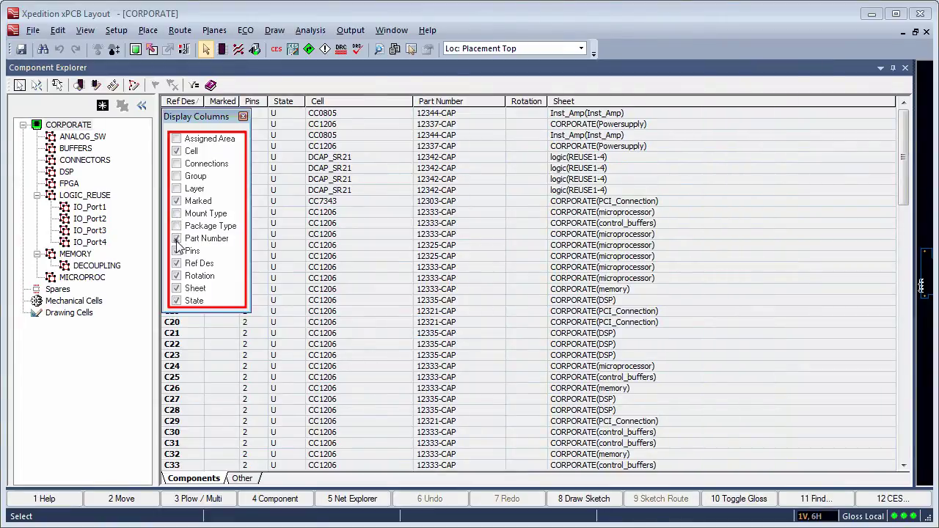
left_click(176, 239)
left_click(177, 276)
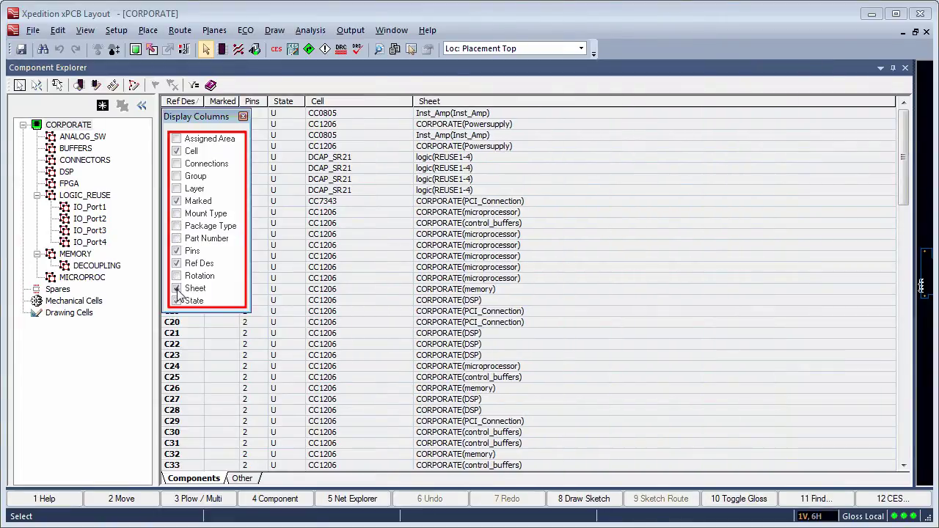
left_click(177, 288)
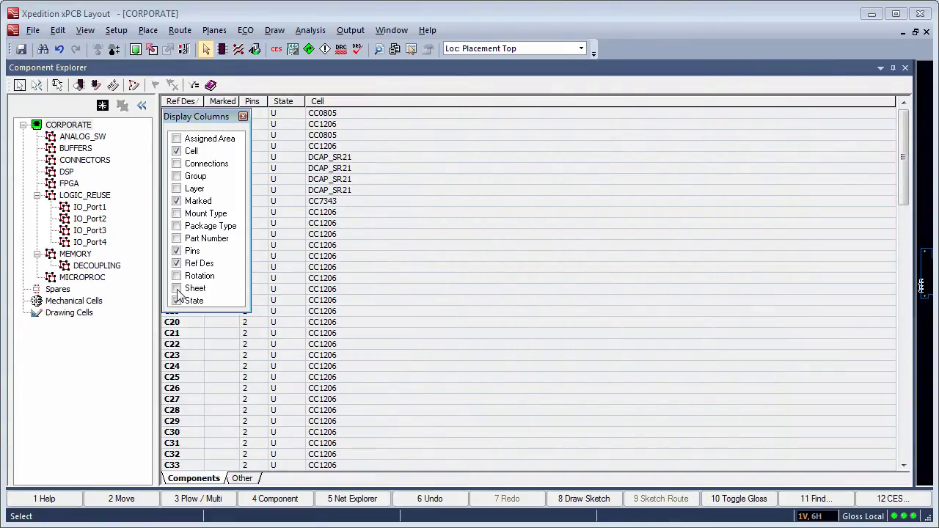
left_click(243, 117)
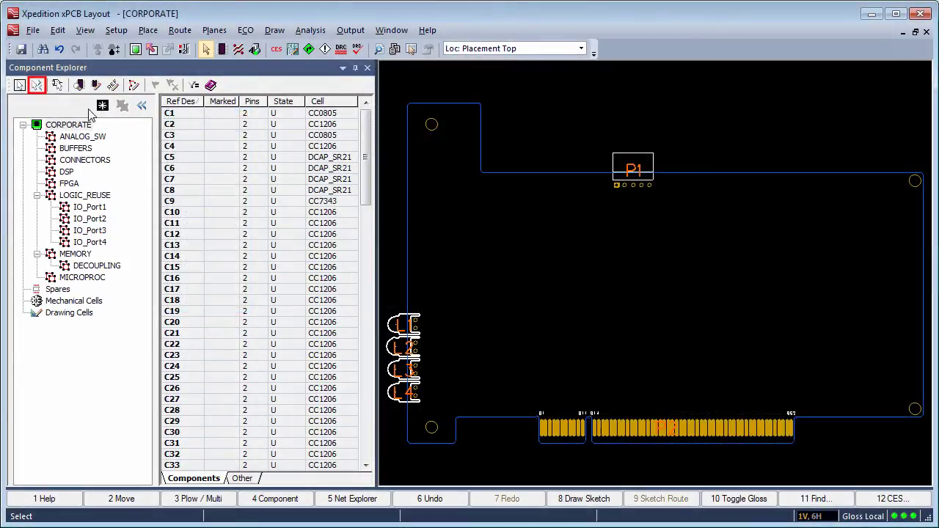
Step: Enable cross-selection and zoom-to-selection between the CONNECTORS list and the layout, checking them with connectors P2 and P1
left_click(38, 85)
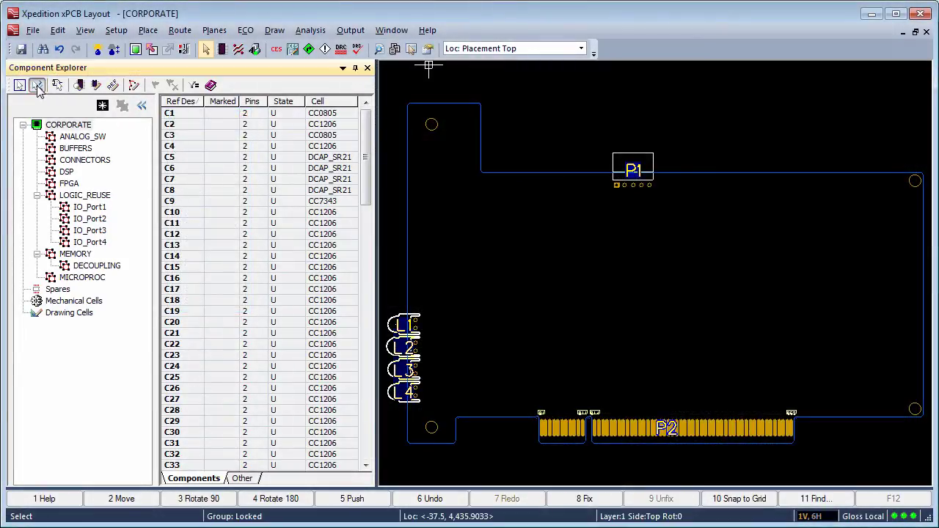
left_click(84, 160)
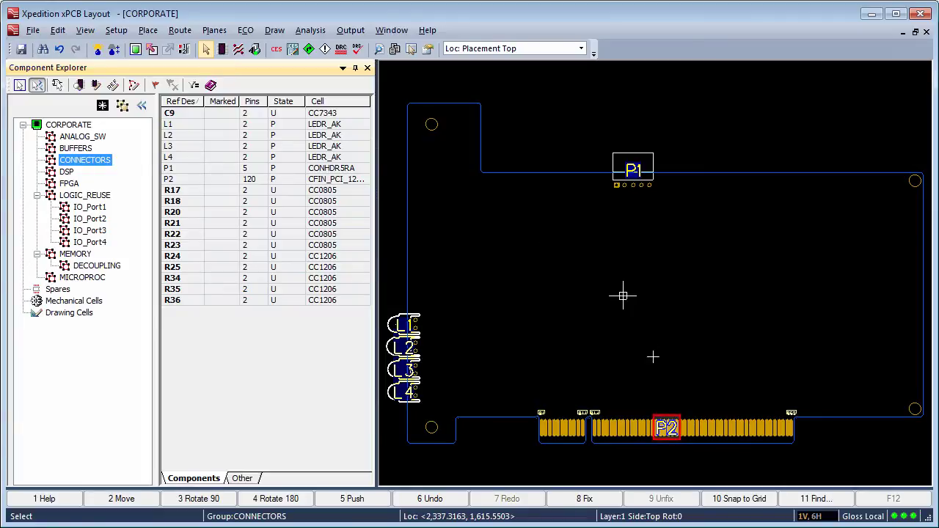
left_click(666, 428)
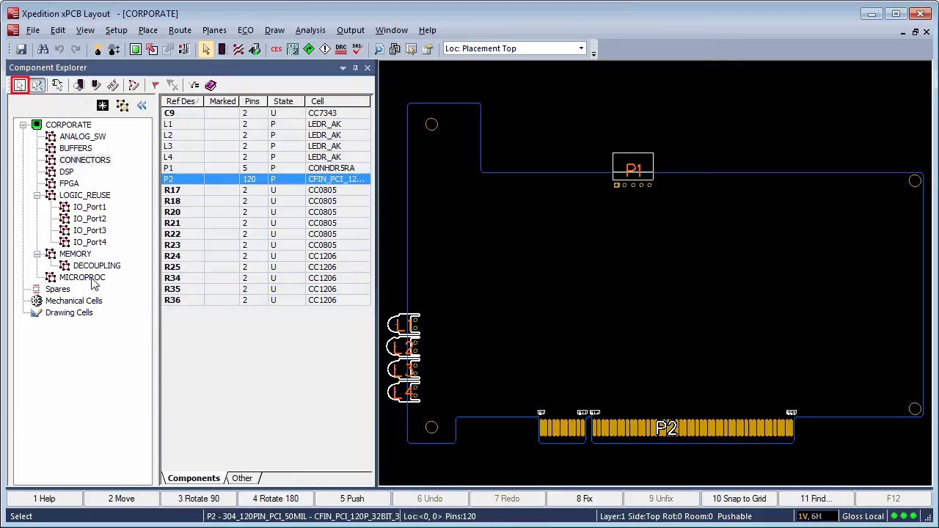
left_click(20, 85)
left_click(179, 170)
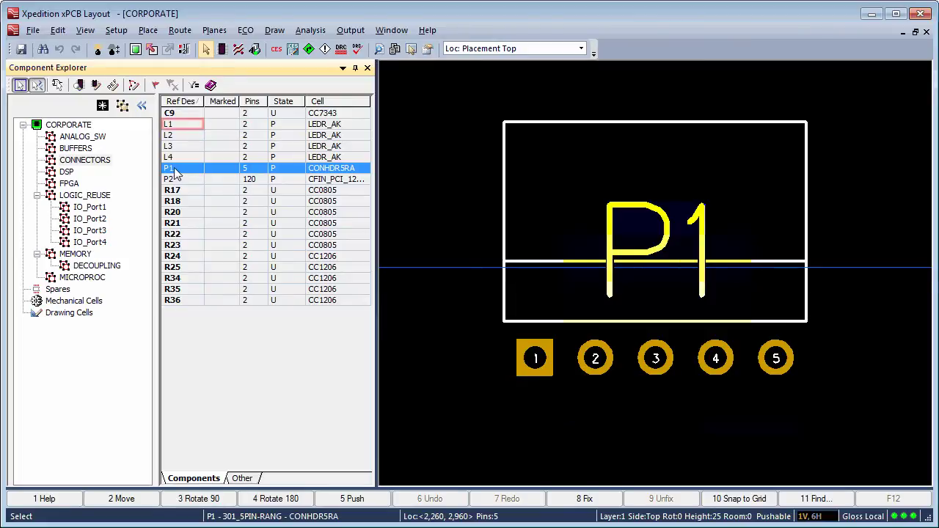
Step: Try to move LEDs L1 to L4 together in the layout
left_click(169, 124)
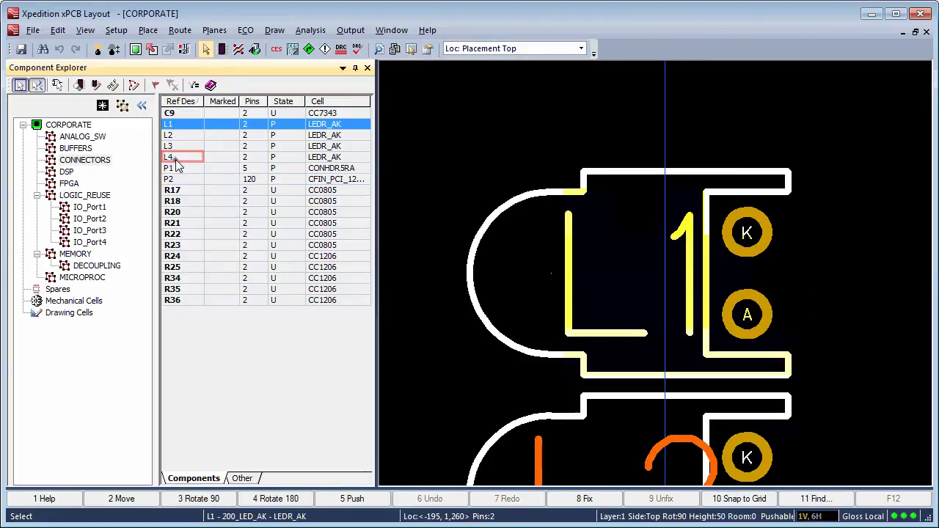
left_click(174, 157, "shift")
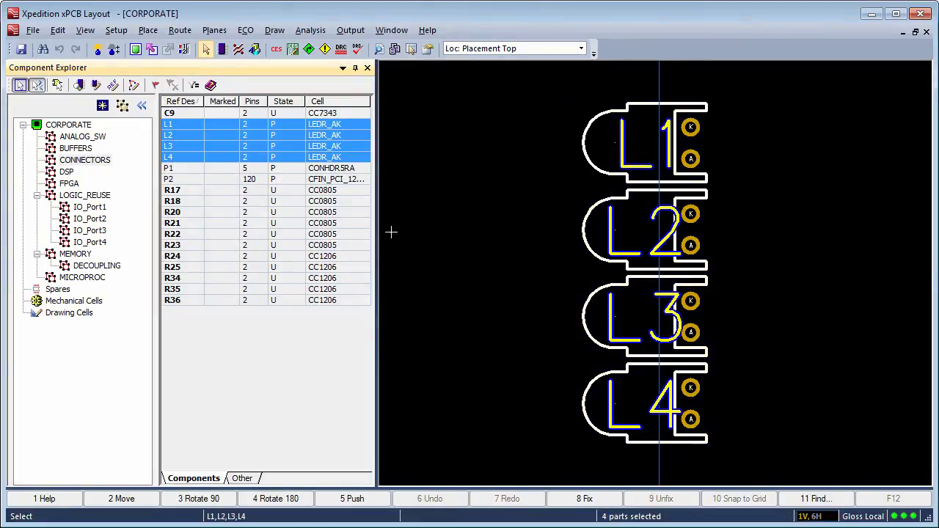
right_click(570, 190)
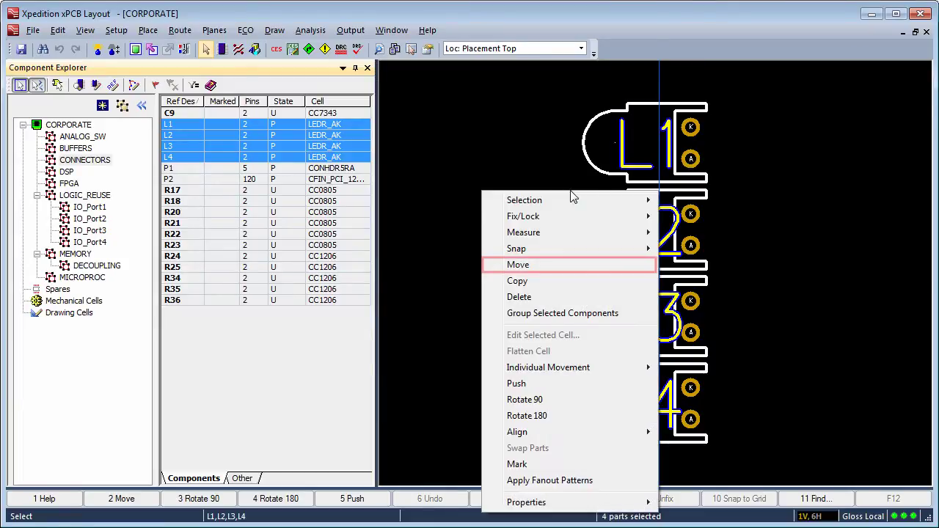
left_click(534, 268)
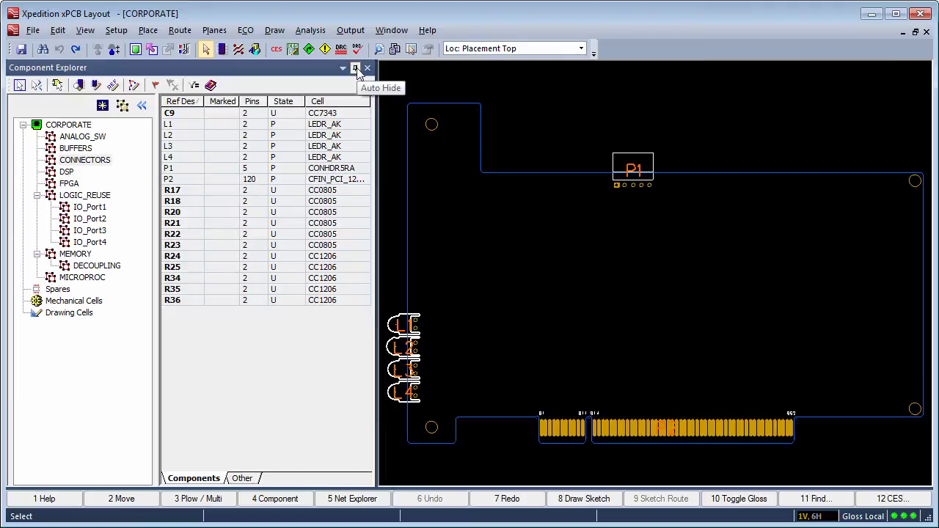
Step: Set the Component Explorer to auto-hide, then reveal it and list all CORPORATE components
left_click(356, 69)
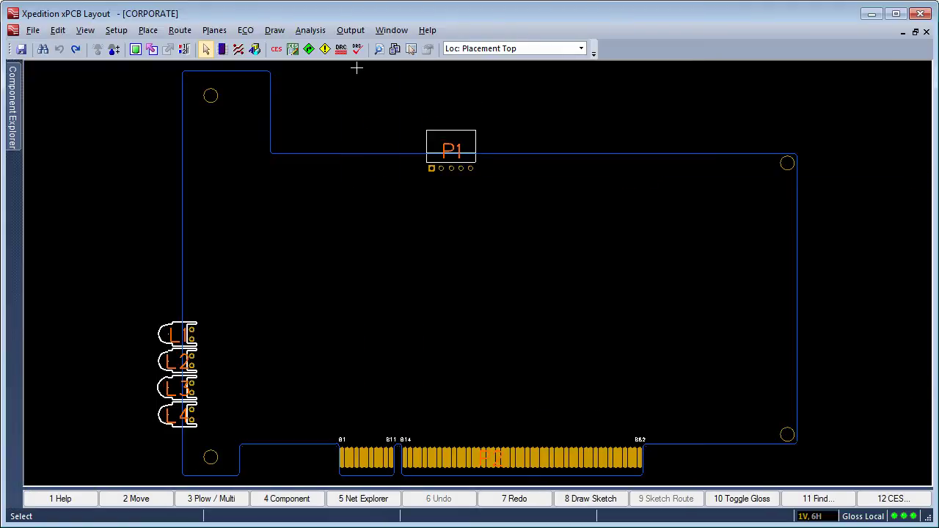
mouse_move(12, 125)
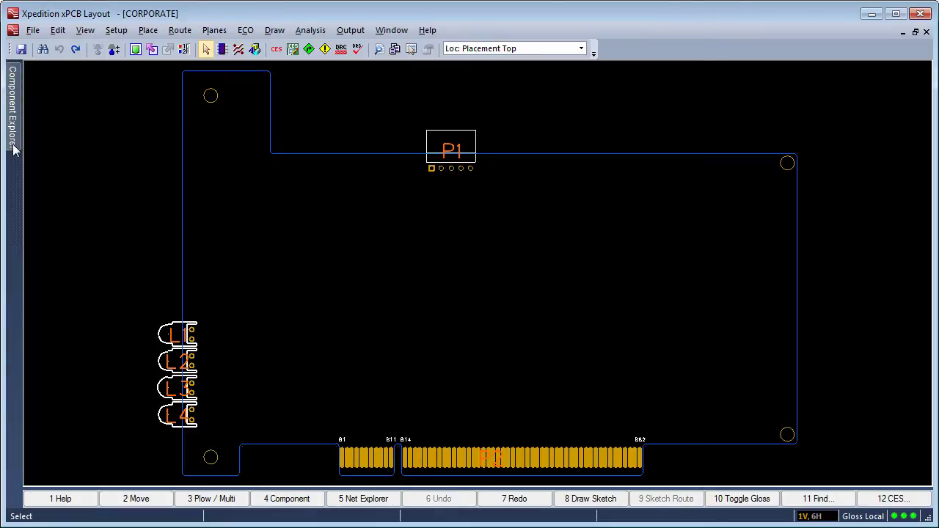
mouse_move(14, 151)
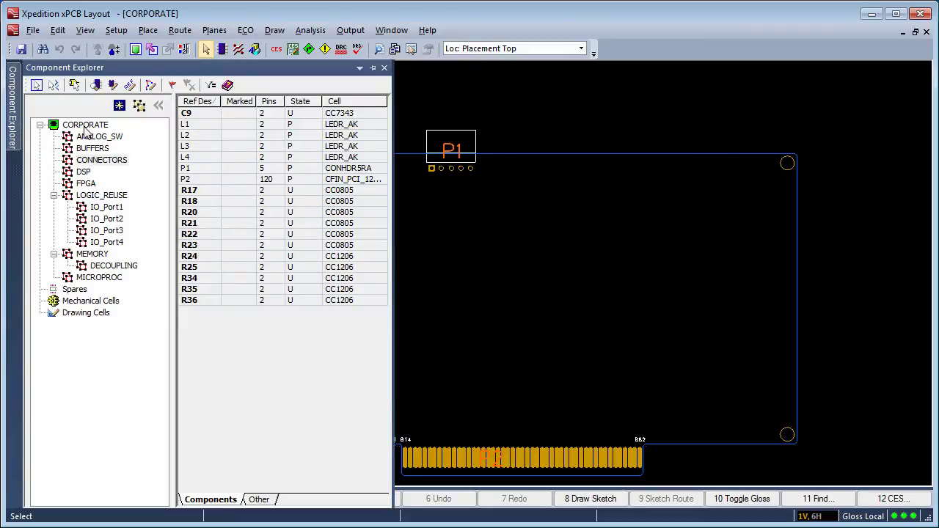
left_click(85, 126)
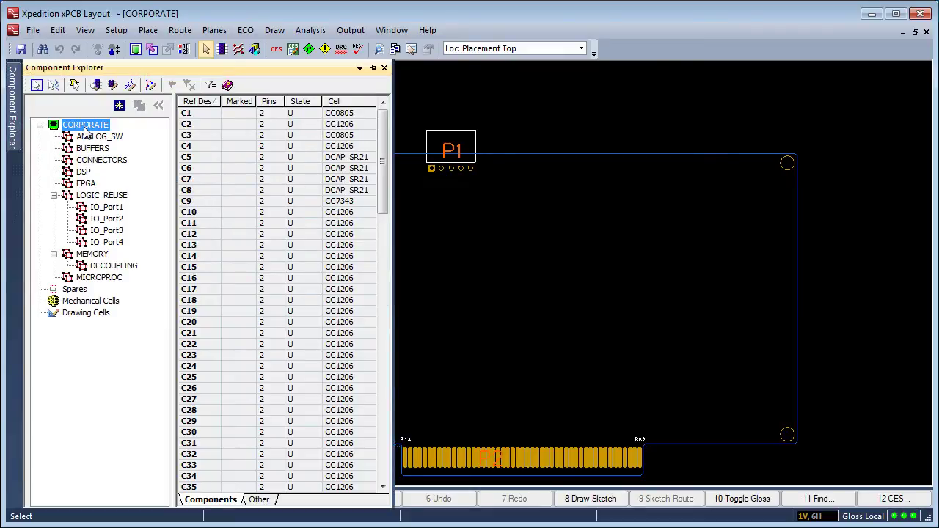
Step: Filter the CORPORATE component list to U* reference designators and sort it by pin count, highest first
left_click(211, 86)
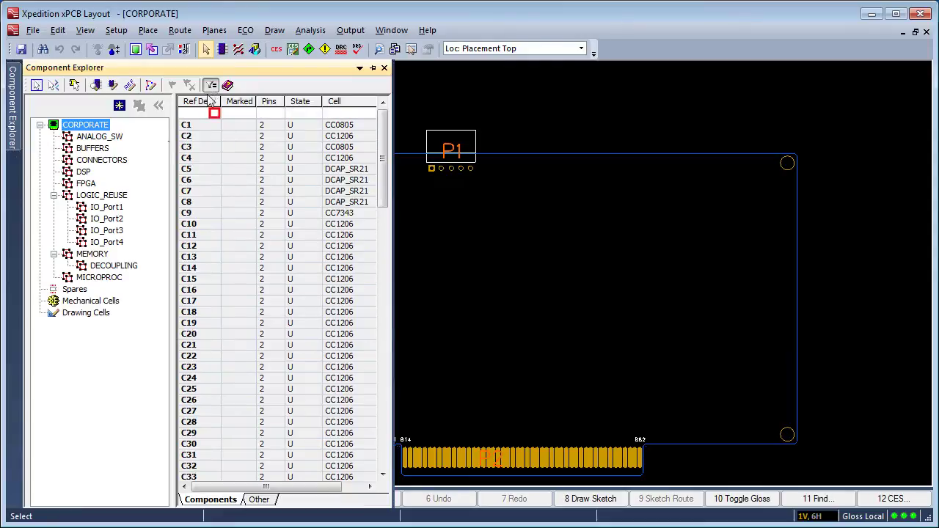
left_click(216, 116)
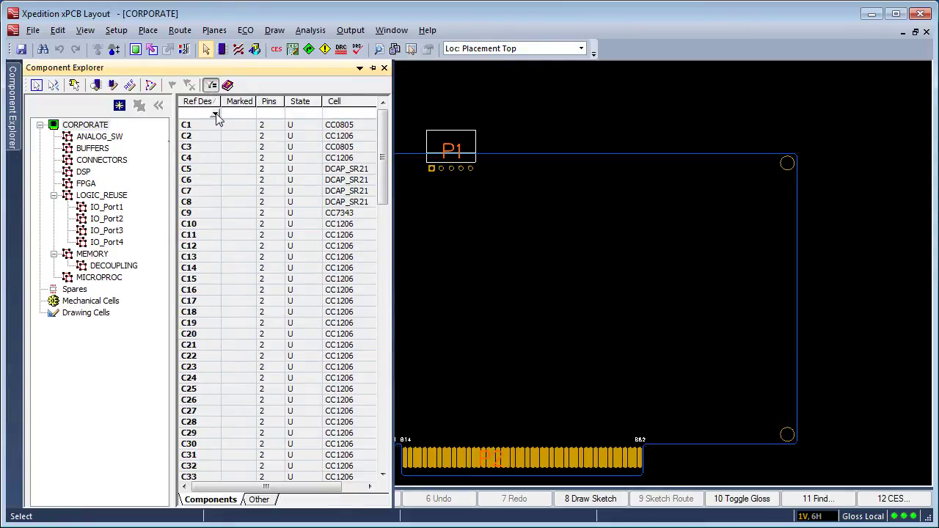
left_click(216, 117)
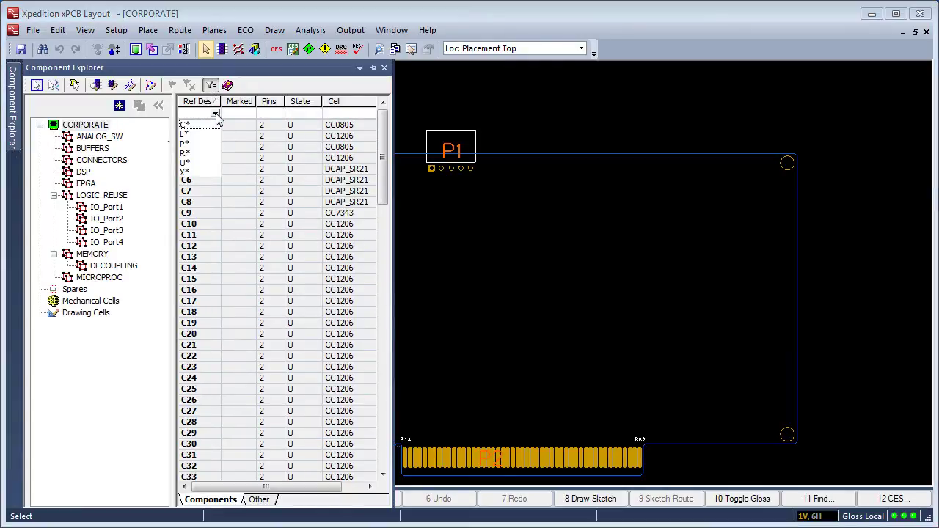
left_click(185, 163)
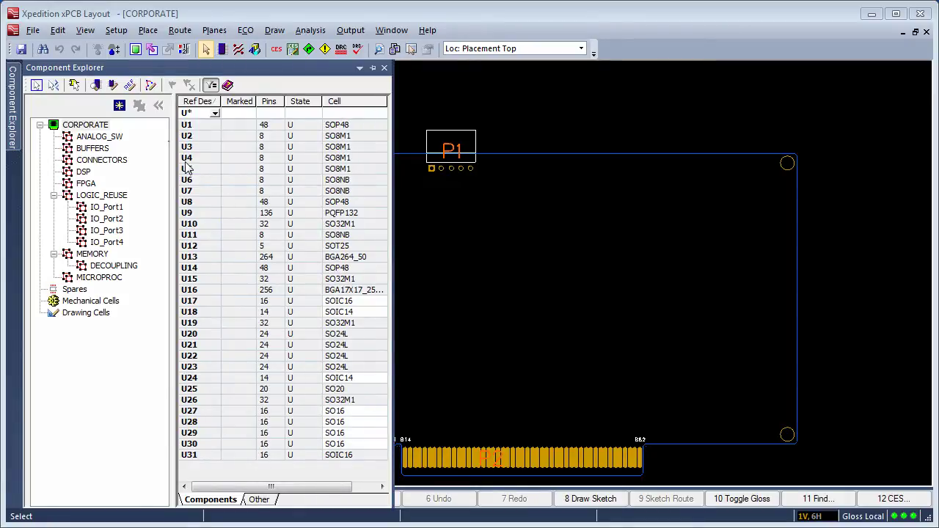
left_click(268, 101)
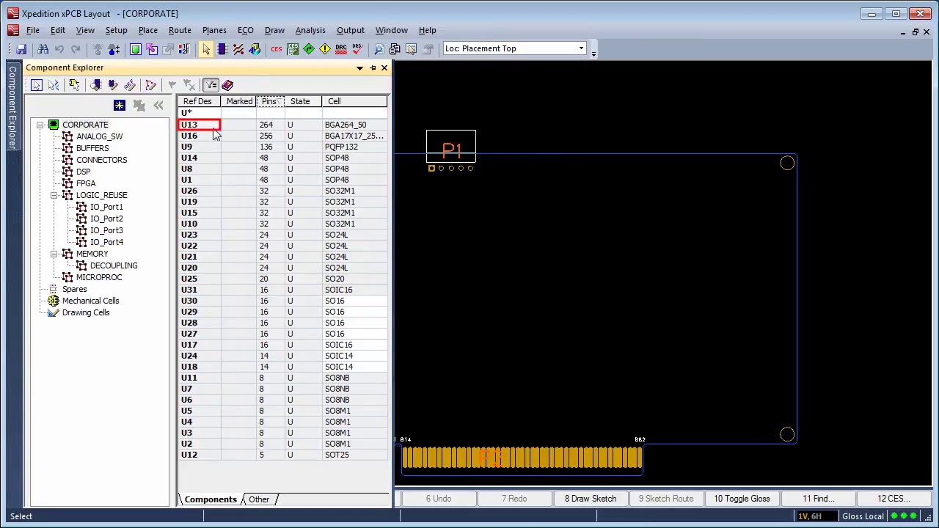
Step: Place U13 near the board's centre at about (2450, 1550) and U16 to its right at about (4500, 1900)
left_click_drag(189, 130, 450, 306)
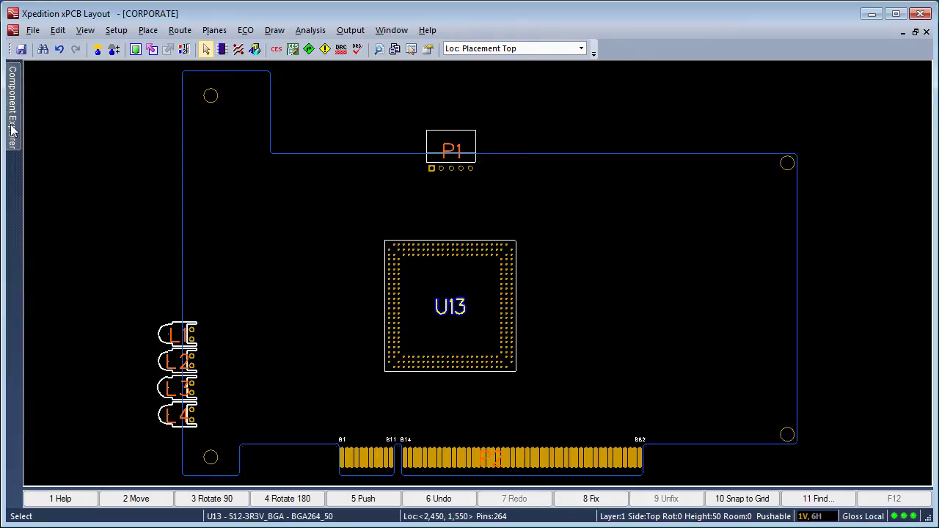
mouse_move(12, 132)
left_click_drag(189, 139, 679, 300)
left_click_drag(652, 272, 652, 271)
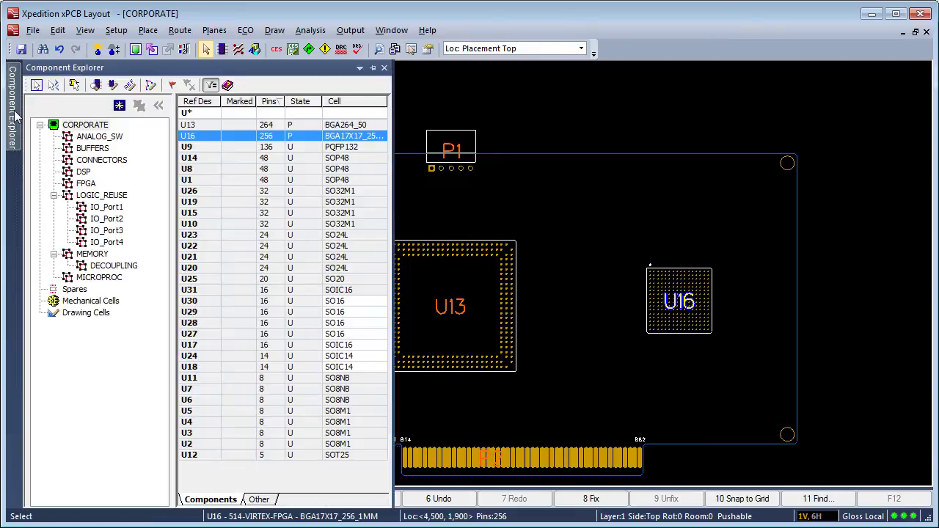
Step: Turn off the list filter and preview the cell of capacitor C42 in the DECOUPLING group under MEMORY
left_click(212, 85)
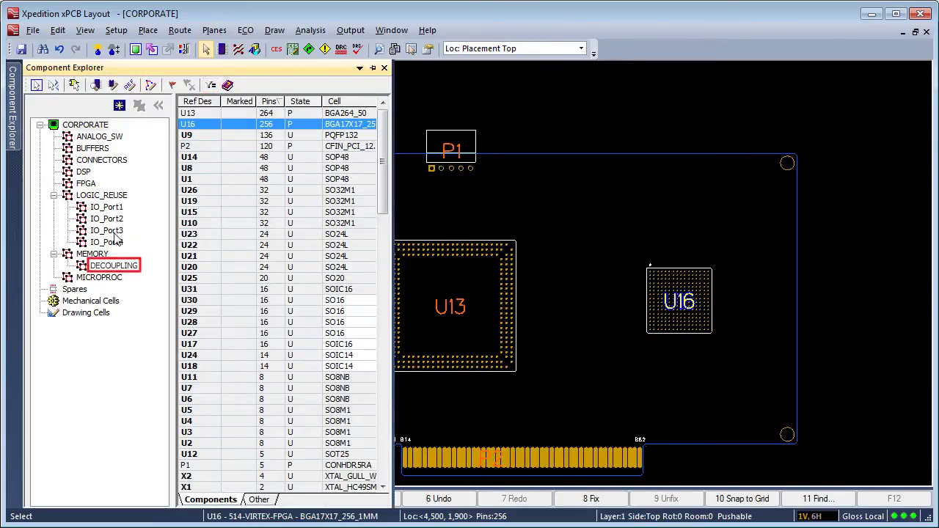
left_click(108, 267)
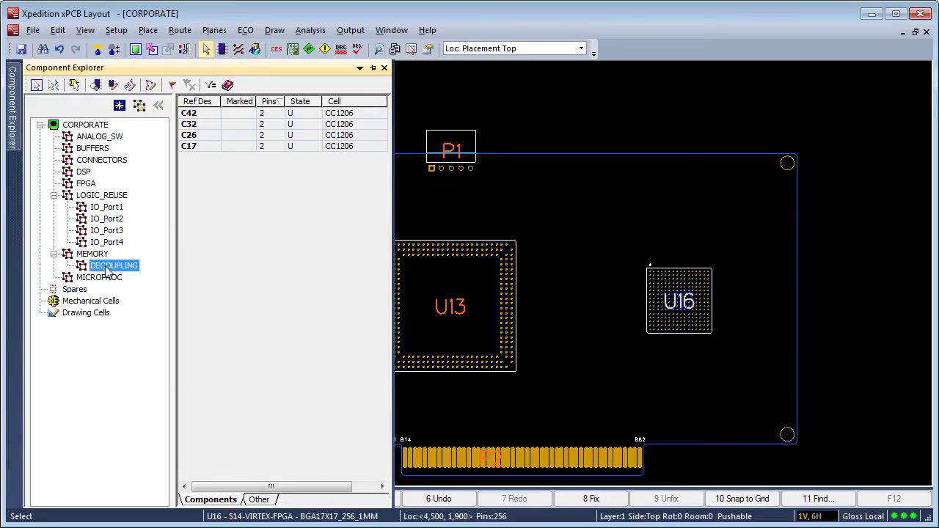
left_click(190, 115)
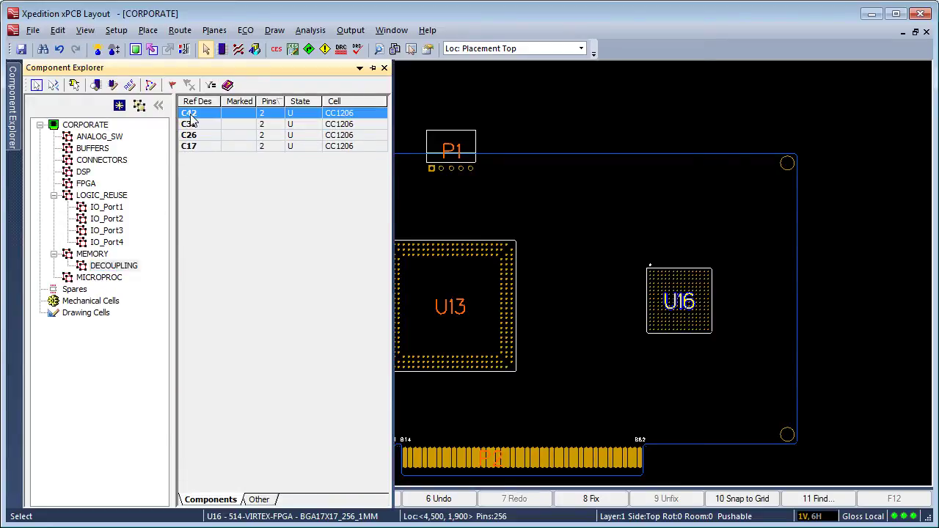
left_click(96, 85)
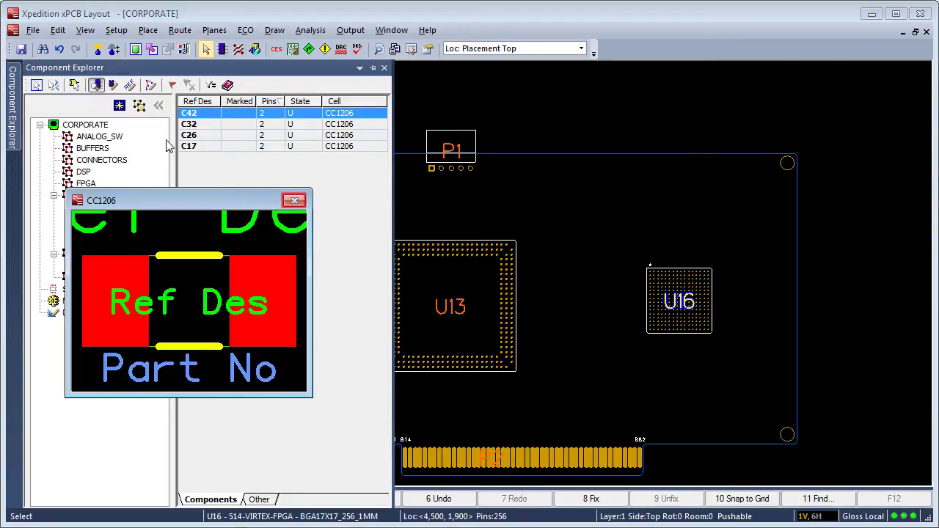
left_click(295, 201)
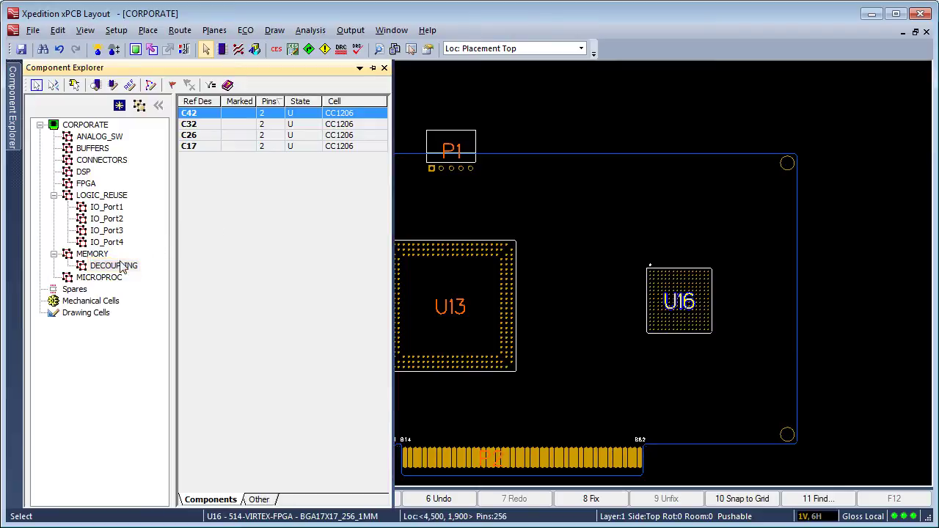
Step: Set the placement angle of the DECOUPLING group to 270 degrees
right_click(111, 270)
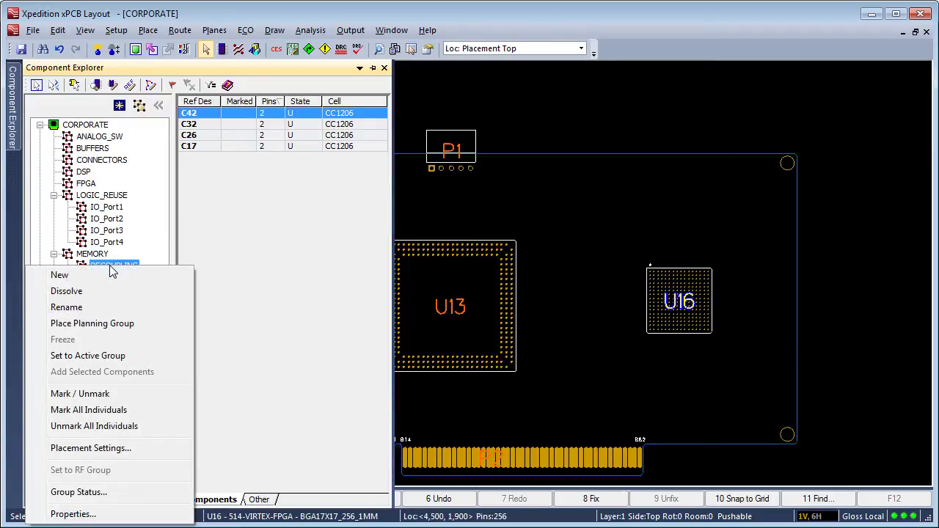
left_click(90, 449)
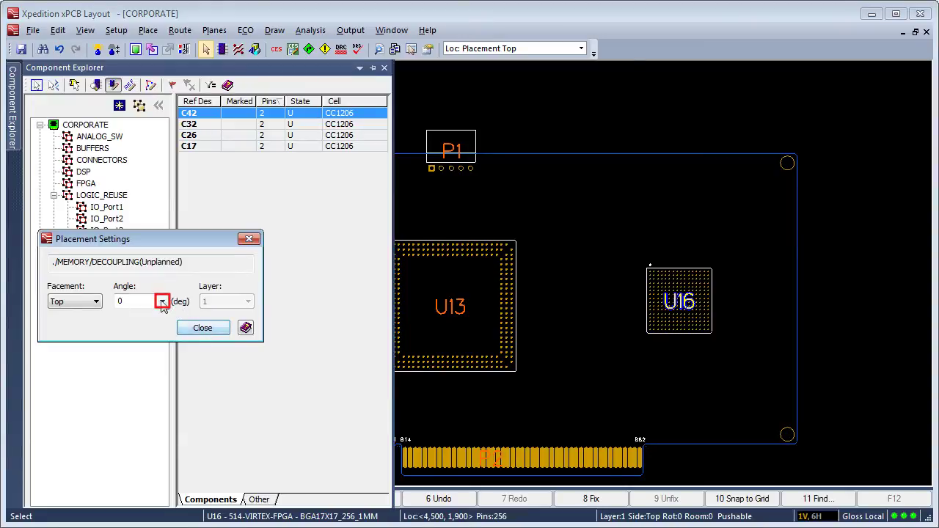
left_click(162, 301)
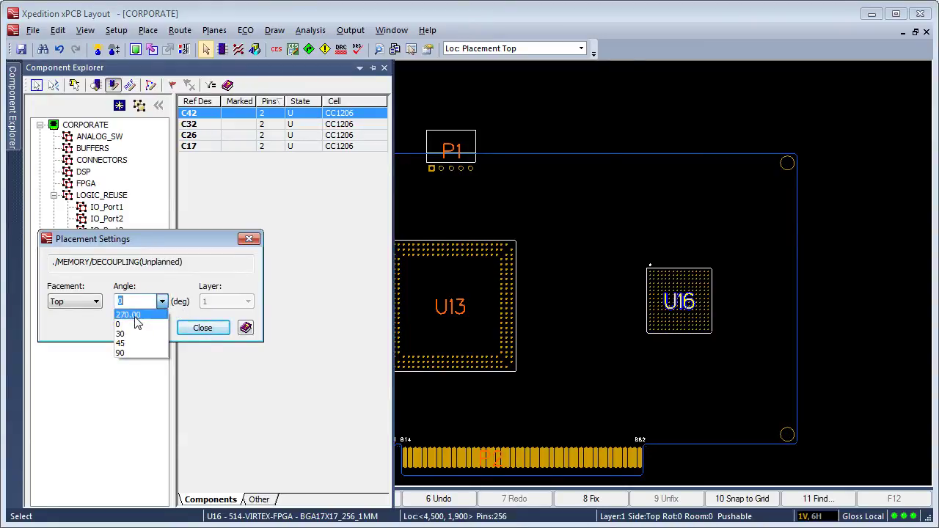
left_click(135, 316)
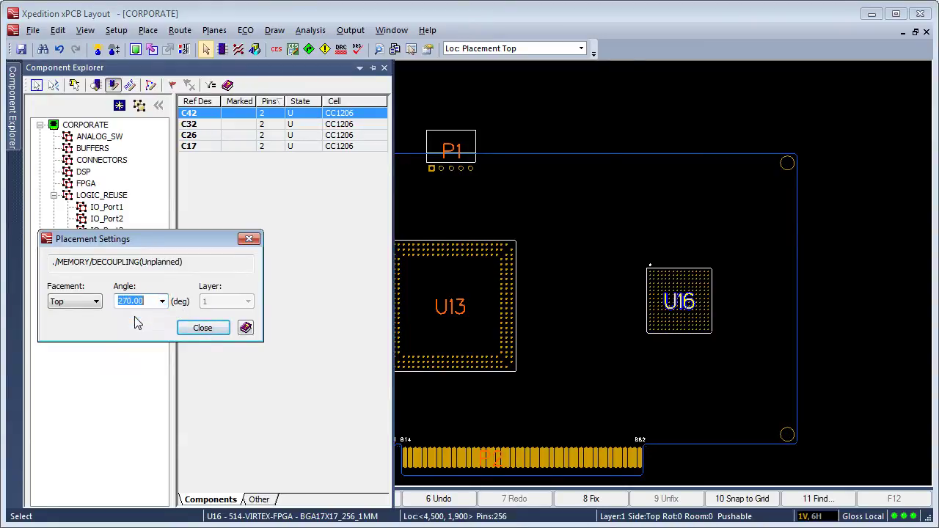
left_click(203, 332)
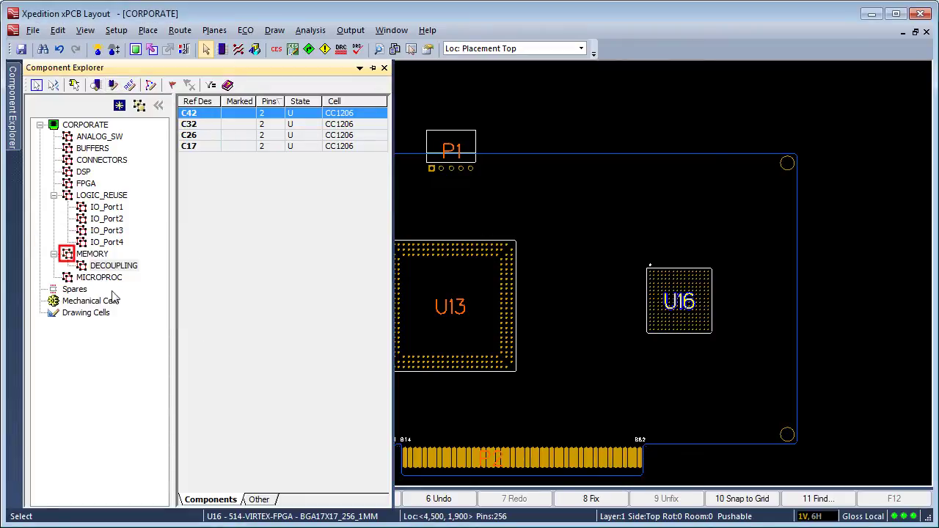
Step: Place the MEMORY planning group between U13 and U16 above connector P2, and pull its DECOUPLING subgroup out to above U13
left_click_drag(67, 255, 585, 393)
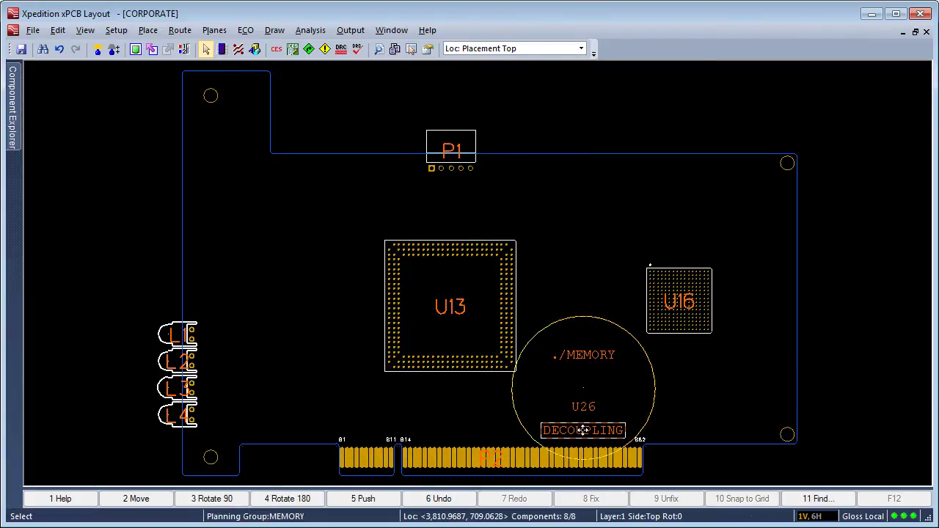
left_click_drag(583, 430, 492, 208)
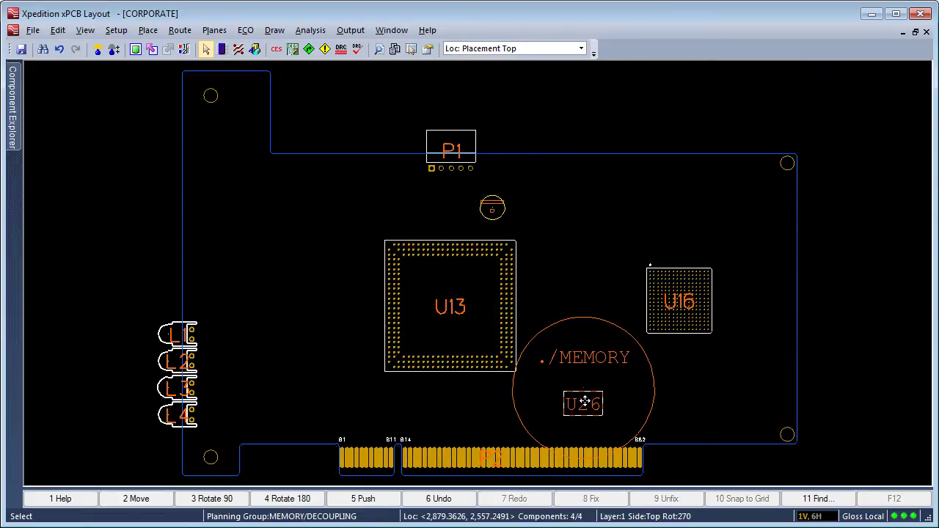
Step: Place U26, U19, U15 and U10 from the MEMORY group in an evenly spaced column at X 3800, from Y 2600 down to 800
left_click_drag(584, 402, 583, 204)
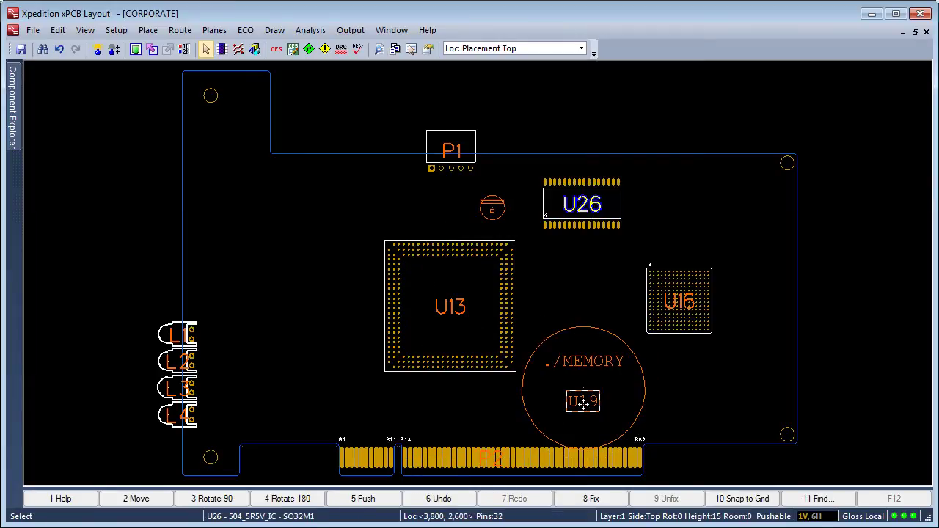
left_click_drag(586, 352, 583, 263)
left_click_drag(582, 378, 582, 322)
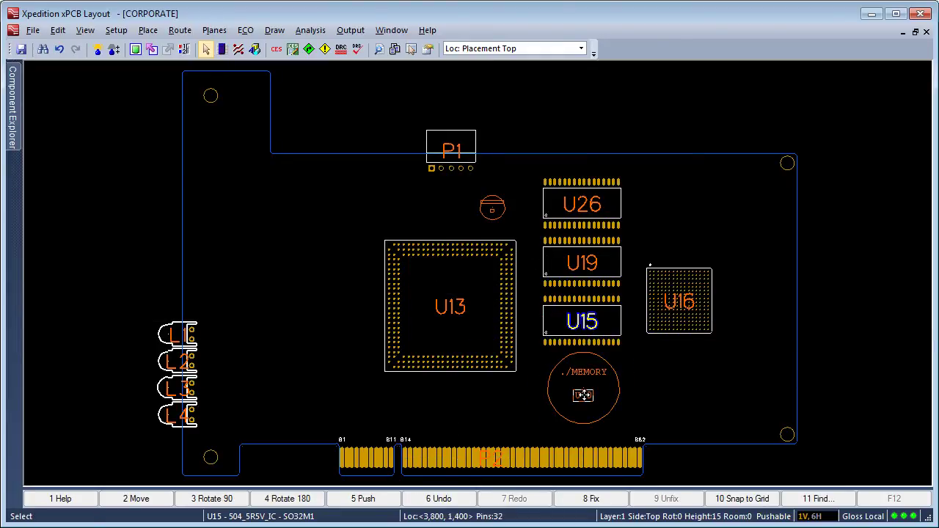
left_click_drag(584, 409, 590, 378)
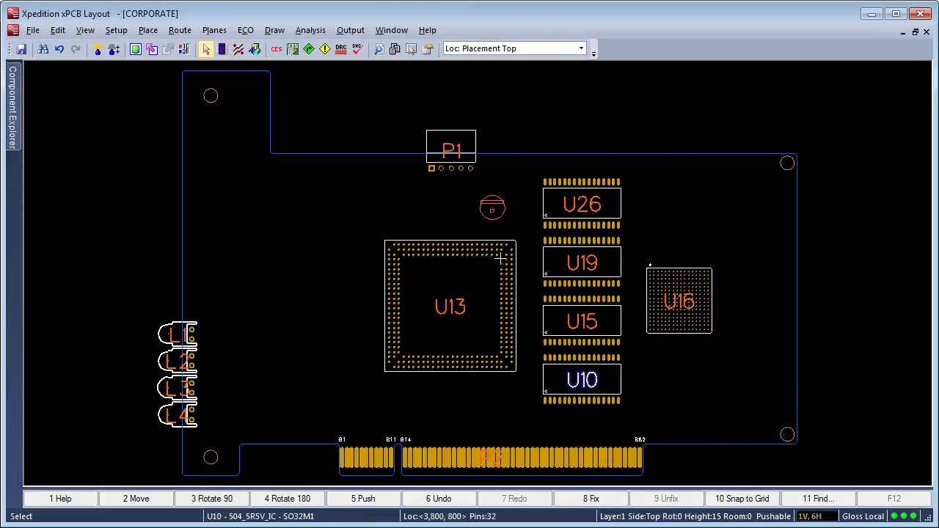
Step: Place capacitor C26 from the DECOUPLING group just left of U26 at (3300, 2700)
right_click(492, 211)
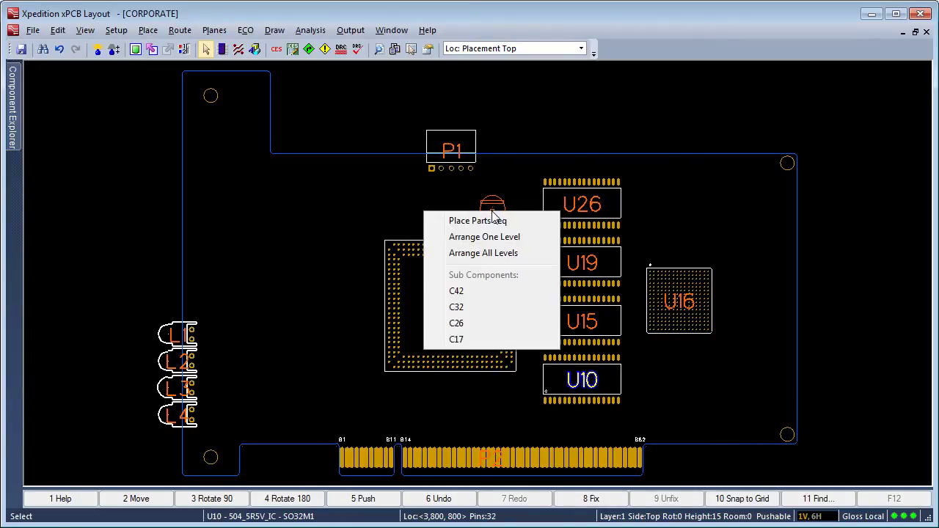
left_click(457, 323)
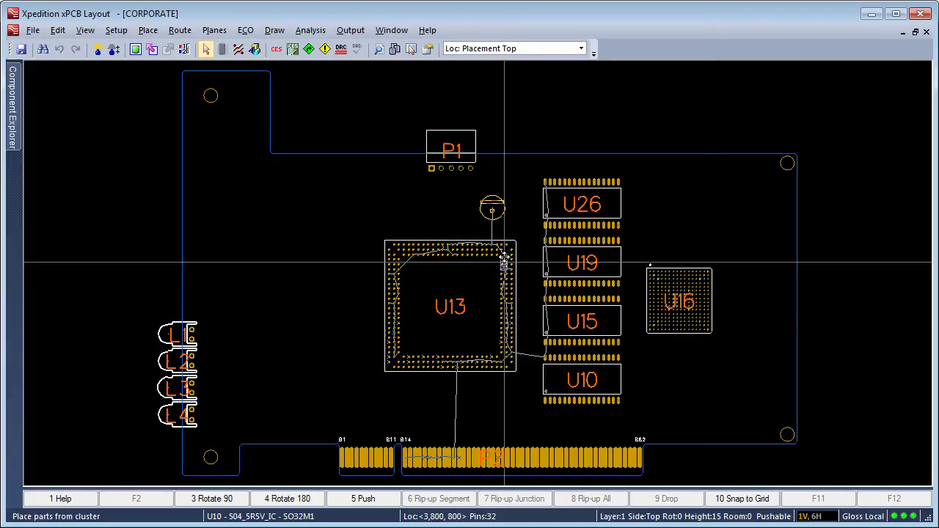
left_click(533, 193)
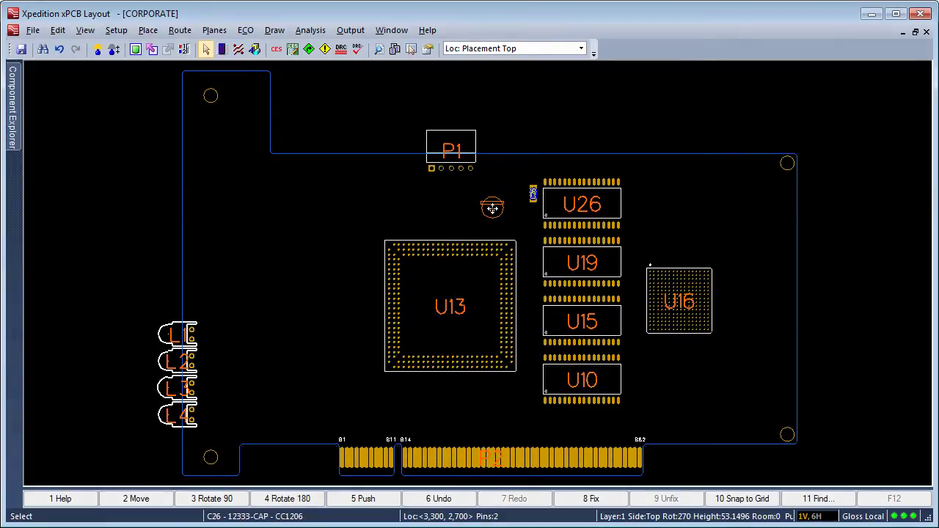
Step: Place the remaining DECOUPLING capacitors sequentially left of the memory chips at X 3300: C42 at Y 2100, C32 at 1500, C17 at 900
right_click(493, 208)
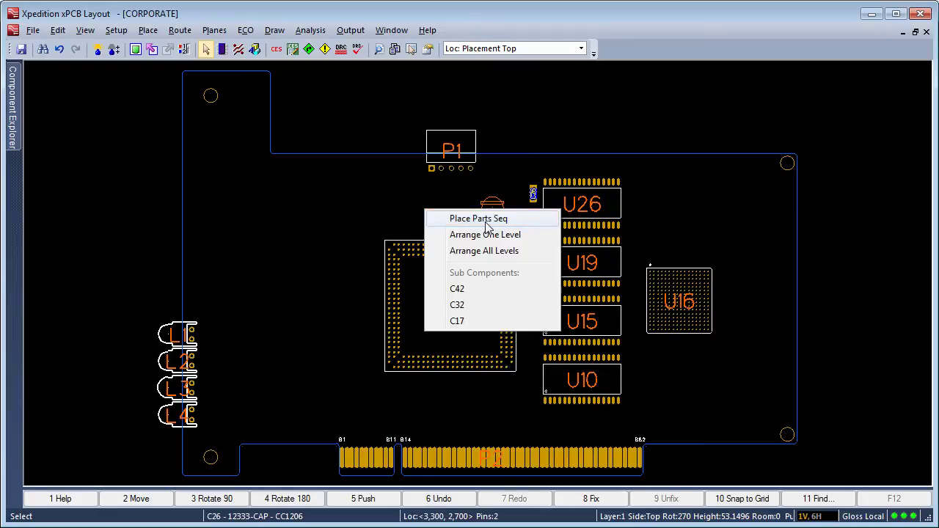
left_click(479, 219)
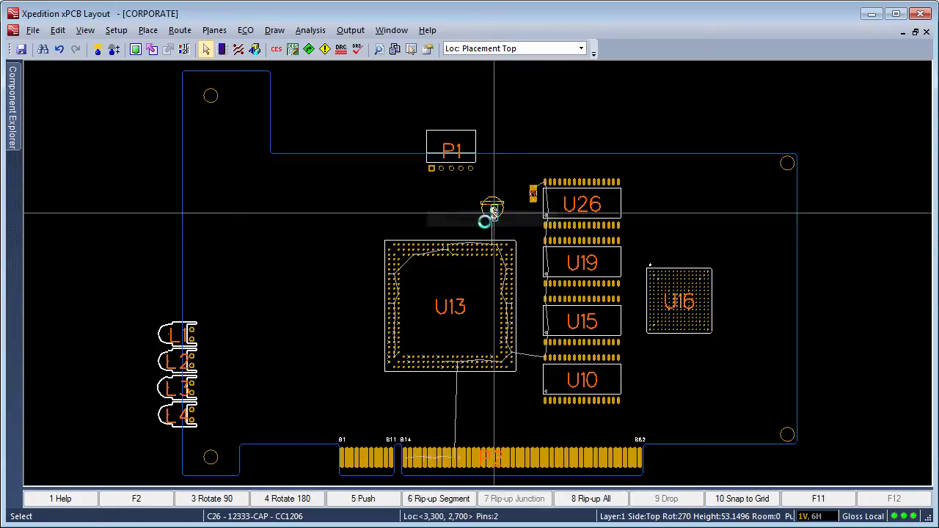
left_click(533, 252)
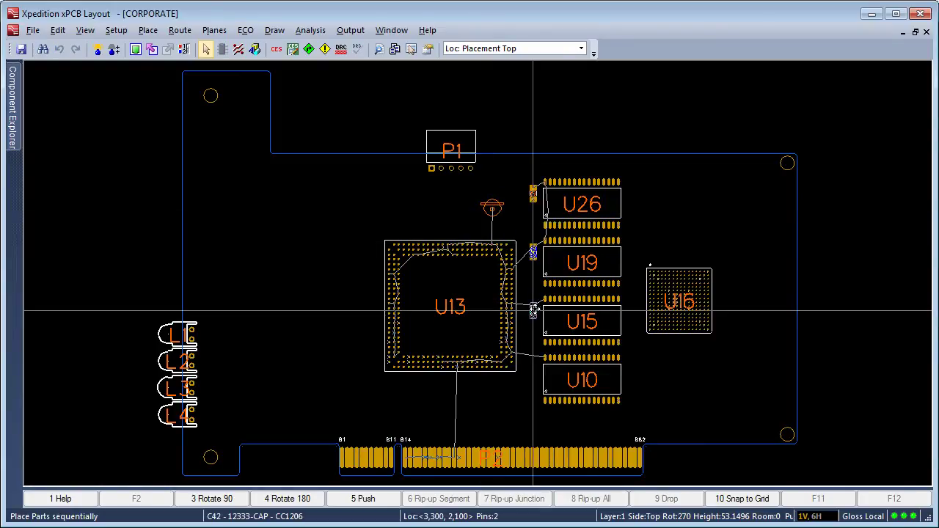
left_click(535, 310)
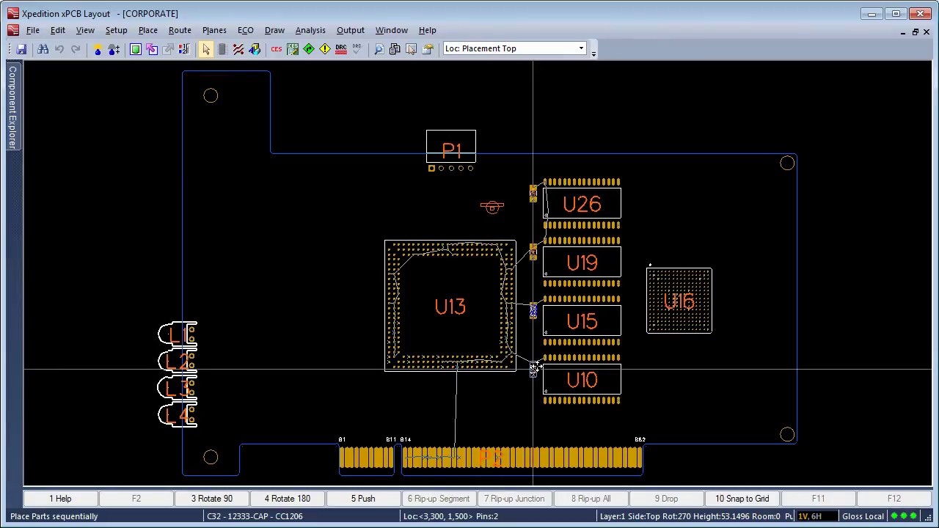
left_click(534, 369)
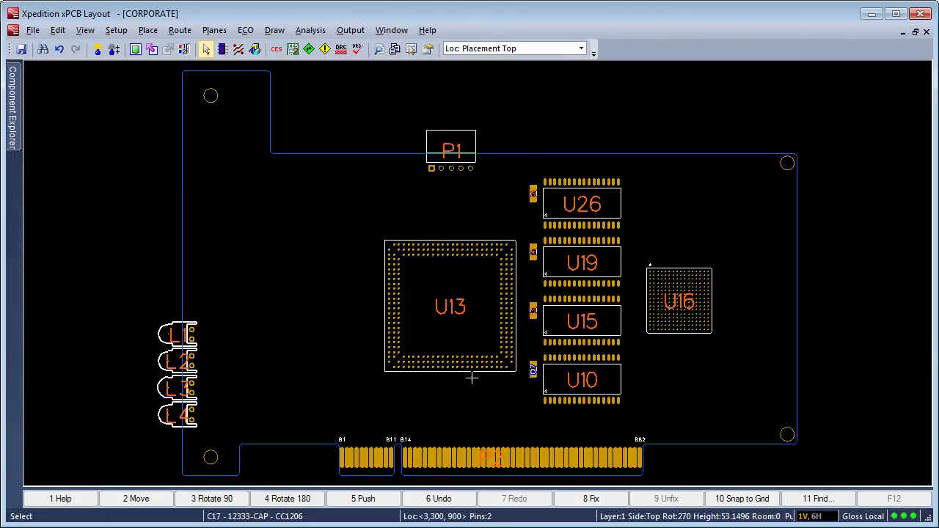